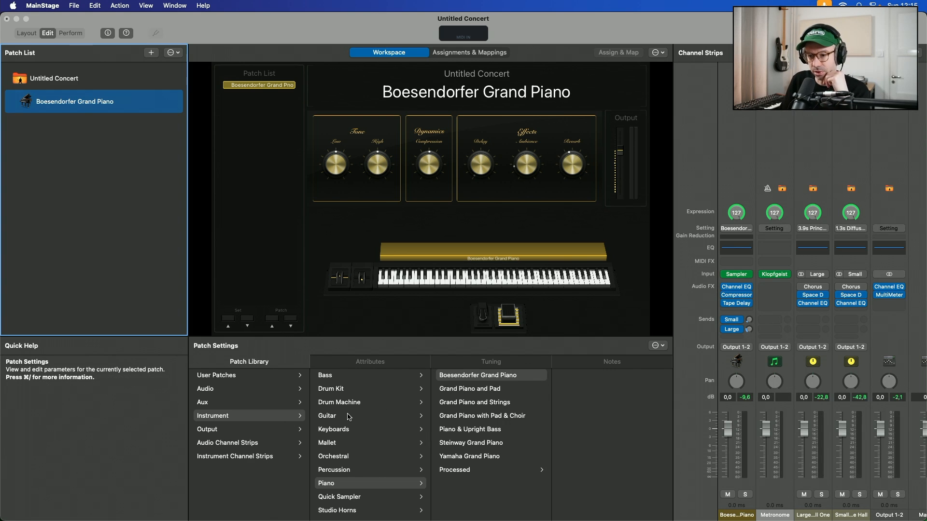
# Load the High Rise Pluck patch from the Plucked synthesizer instruments in the patch library
pyautogui.scroll(-5, 349, 417)
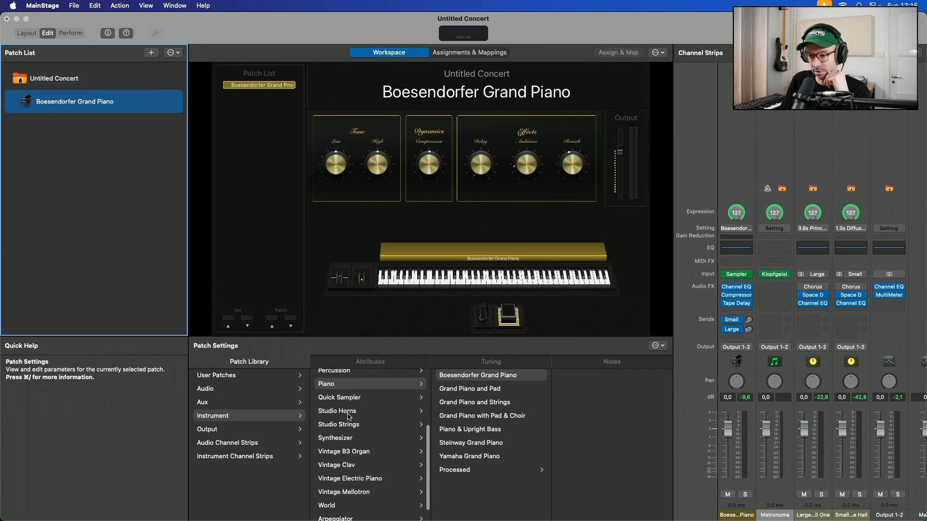
pyautogui.scroll(5, 340, 391)
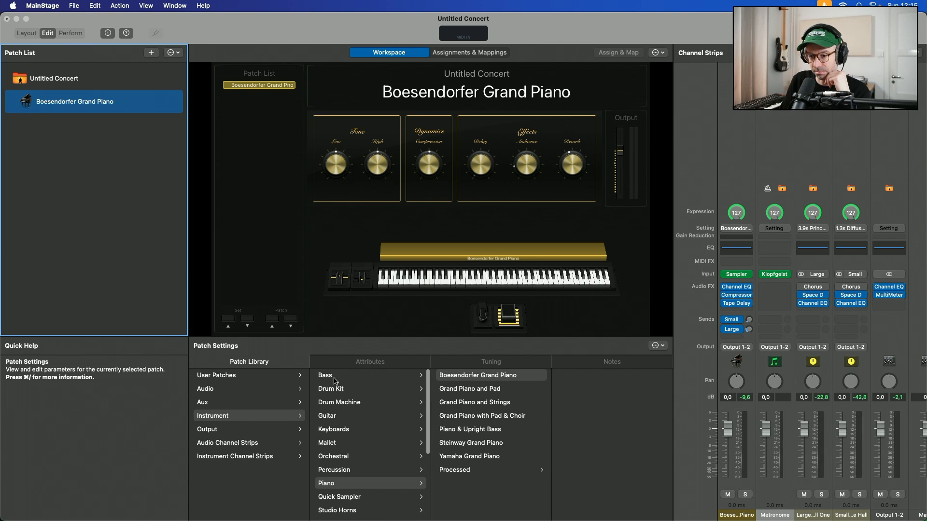
pyautogui.scroll(-2, 344, 421)
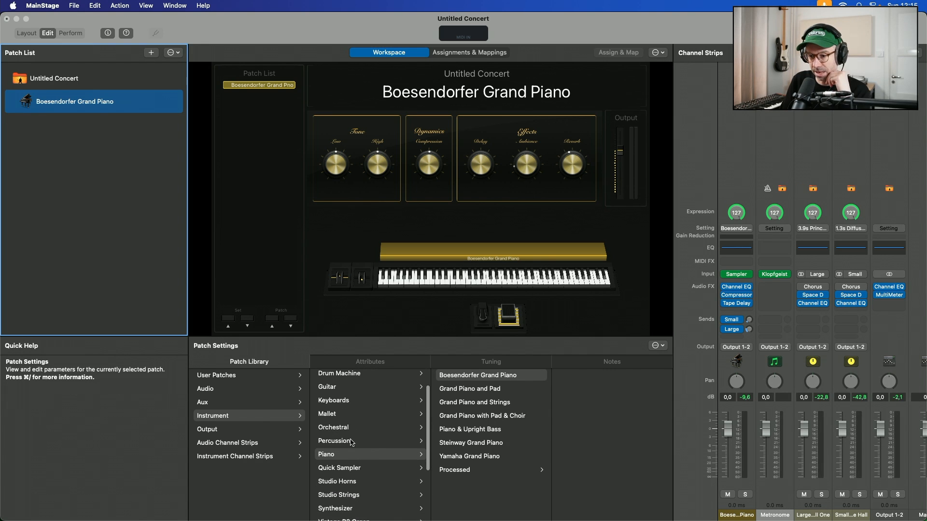
pyautogui.scroll(-4, 352, 442)
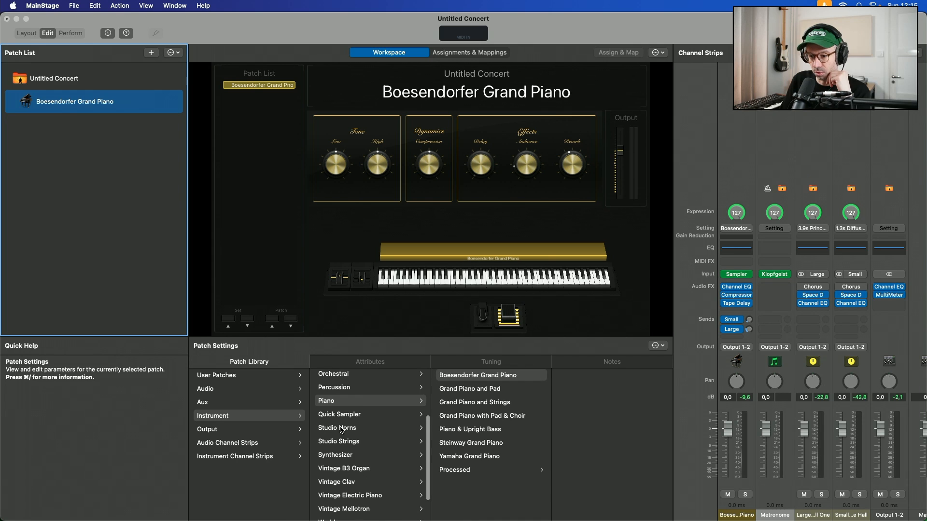
pyautogui.scroll(-2, 340, 430)
pyautogui.click(341, 430)
pyautogui.scroll(-5, 483, 446)
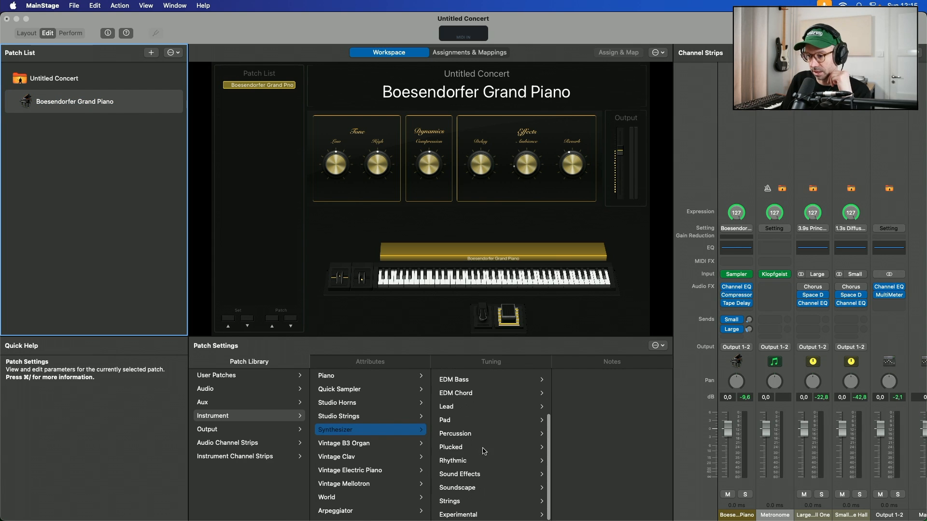
pyautogui.click(483, 450)
pyautogui.scroll(-3, 577, 488)
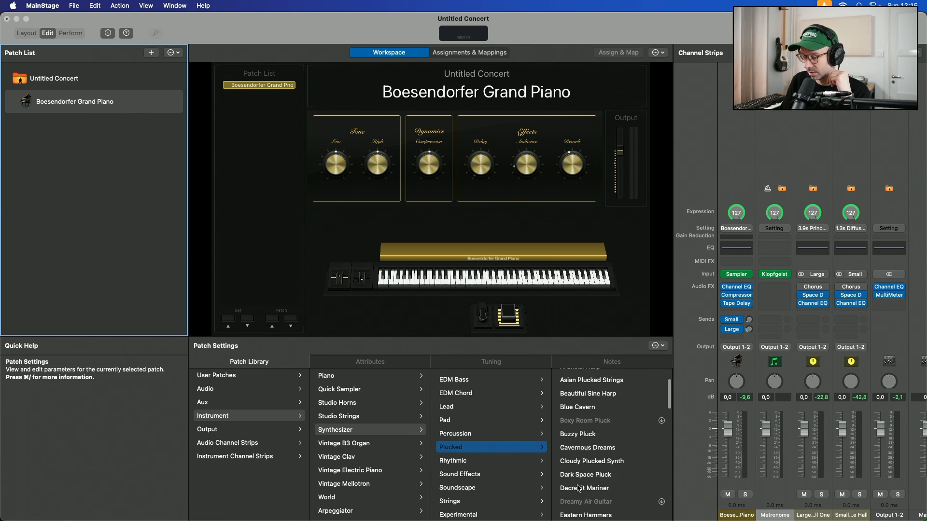
pyautogui.scroll(-6, 579, 485)
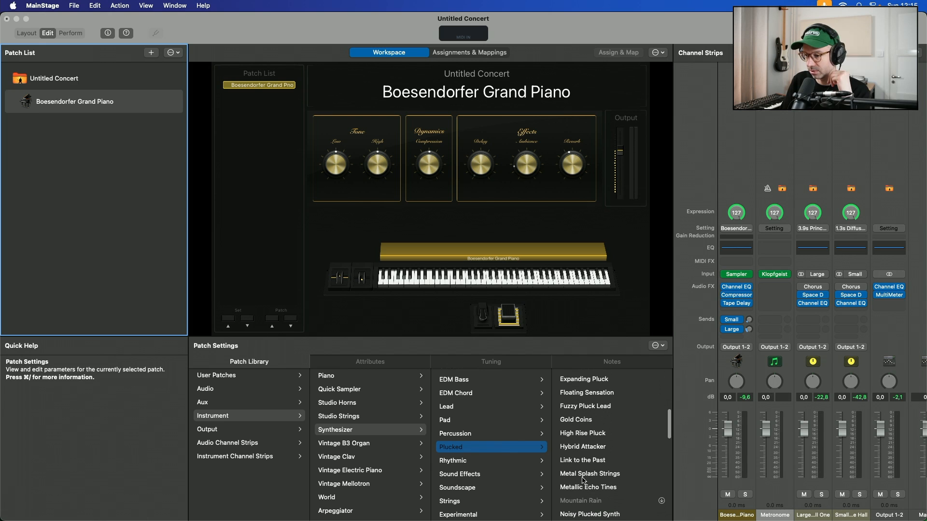
pyautogui.click(606, 434)
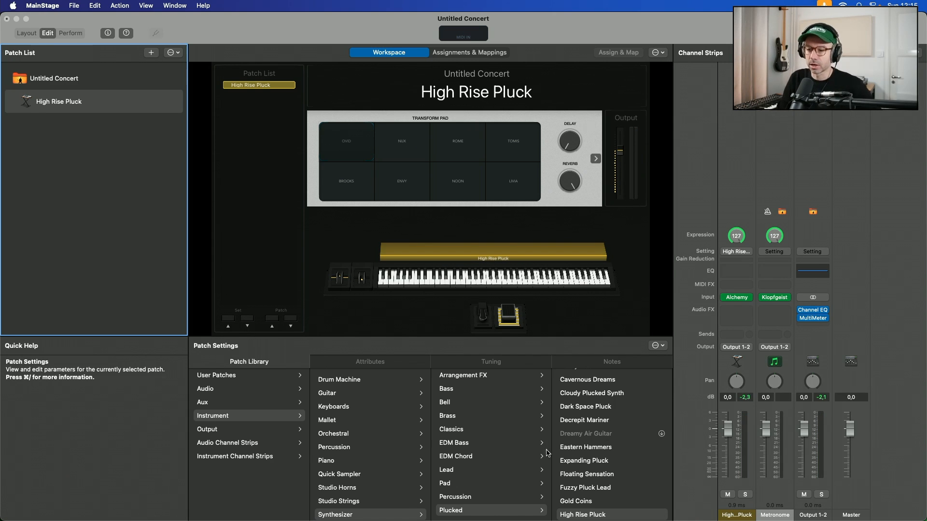
# Try the Flute and Strings & Flute patches from the Vintage Mellotron instruments
pyautogui.scroll(-4, 396, 465)
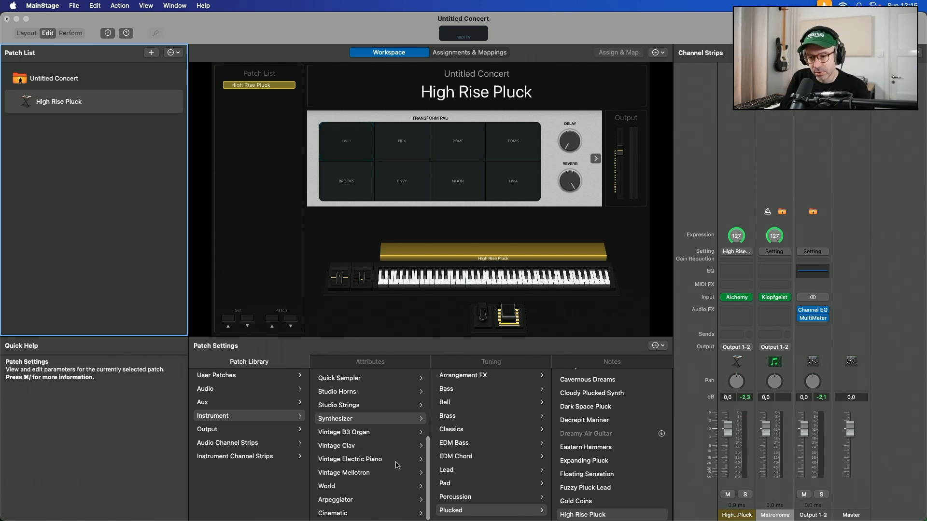
pyautogui.click(361, 434)
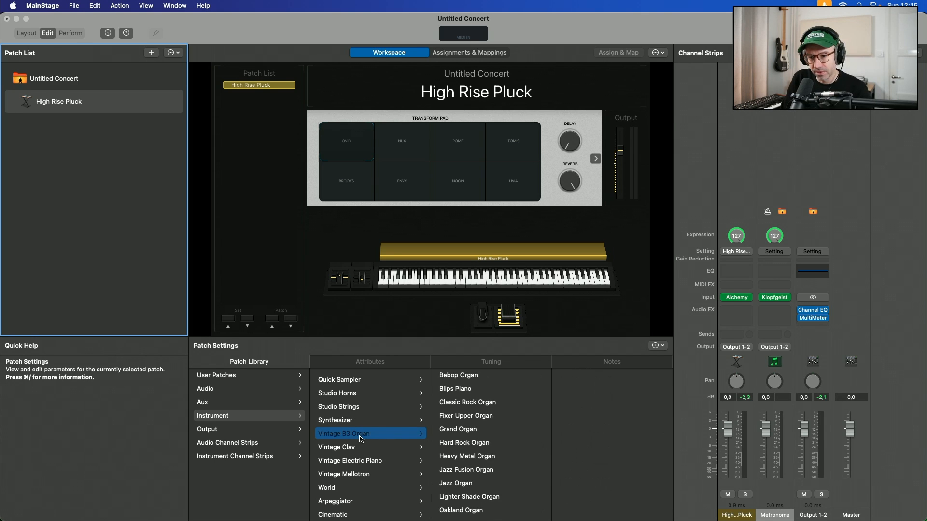
pyautogui.click(367, 475)
pyautogui.click(461, 444)
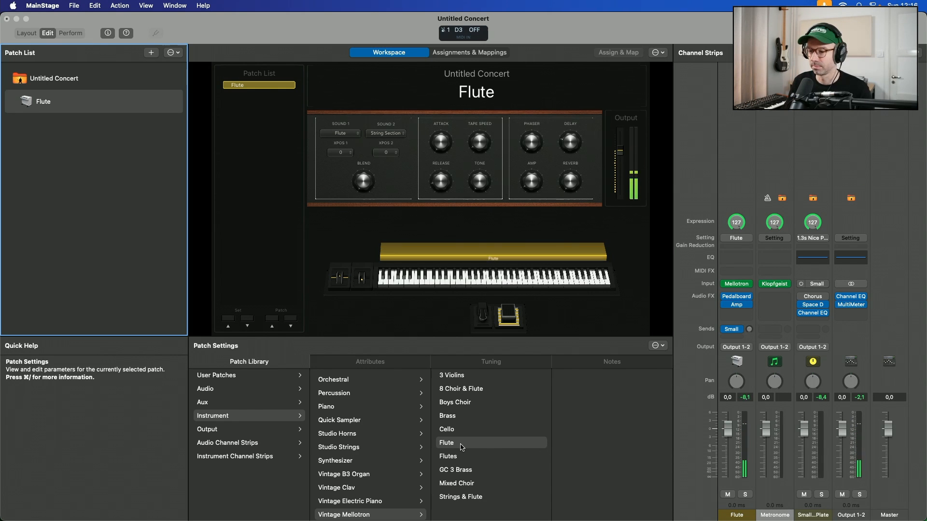
pyautogui.click(491, 498)
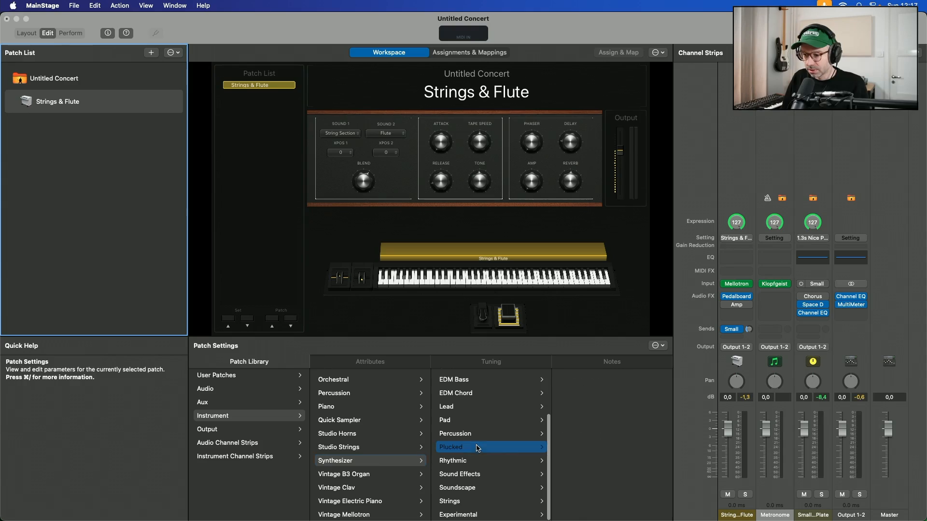
# Load the High Rise Pluck patch from the Plucked synthesizers and record an audio take with it
pyautogui.scroll(-10, 596, 459)
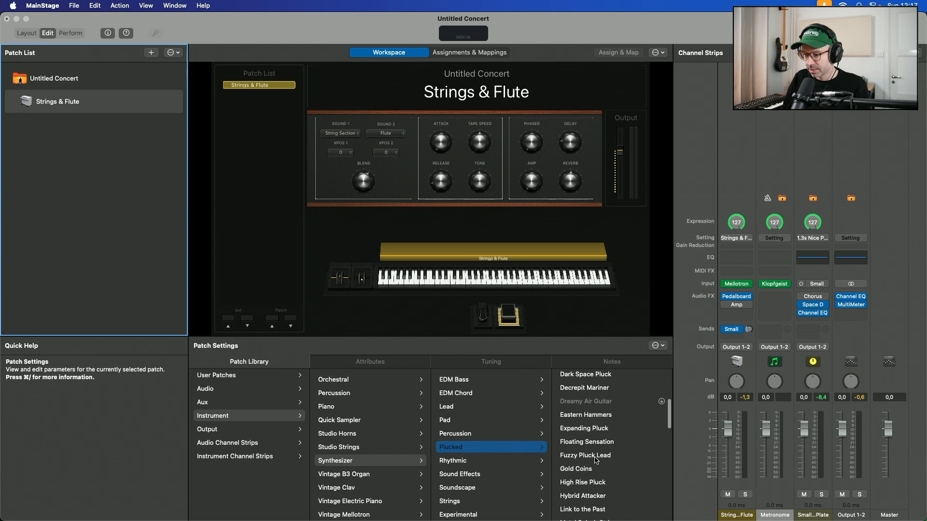
pyautogui.scroll(-1, 597, 459)
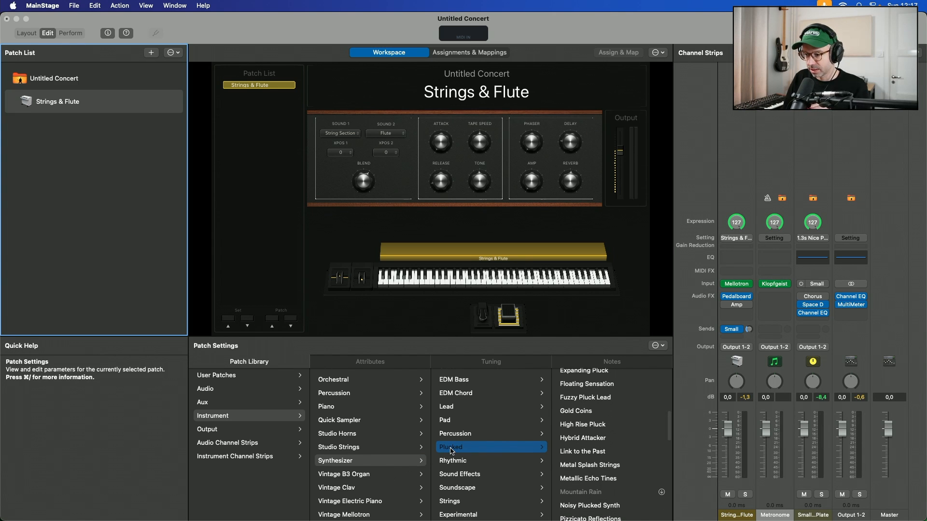
pyautogui.click(574, 424)
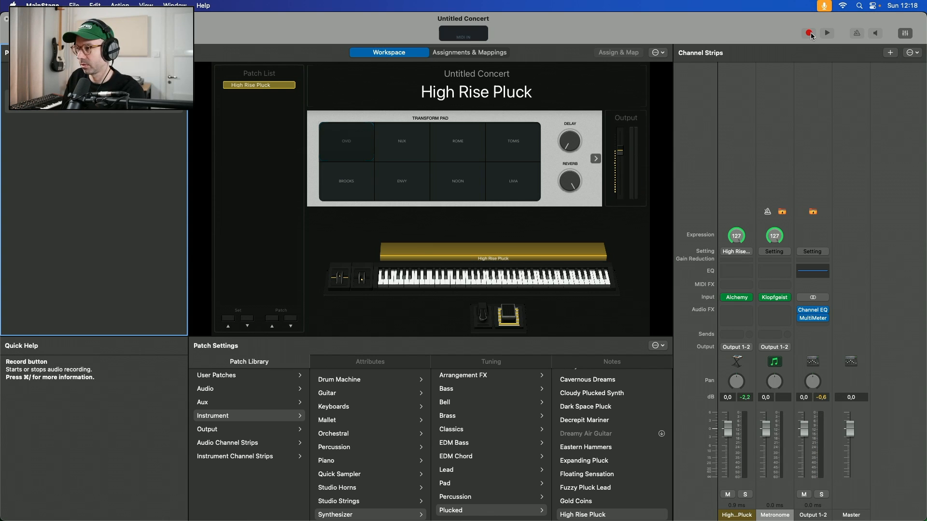
pyautogui.click(810, 34)
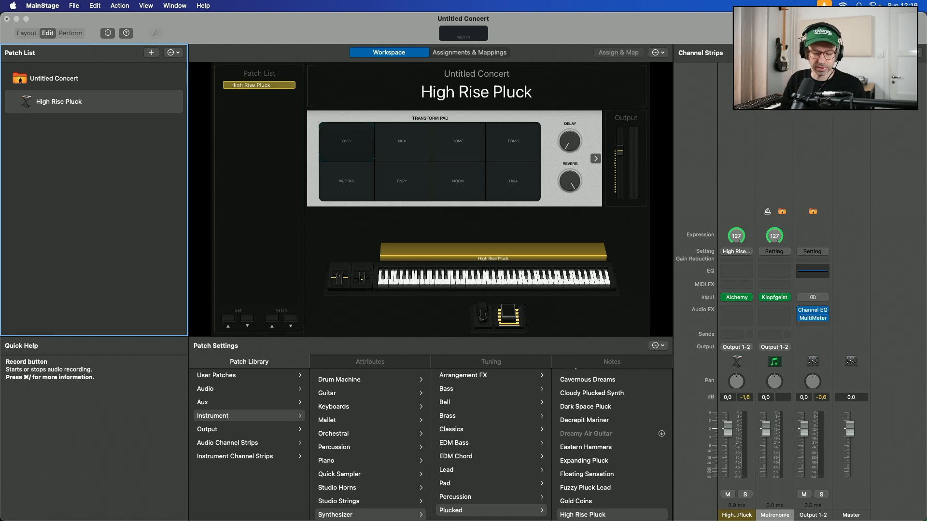
# Bring the recording Untitled Concert 2024-04-14 12.18.43.wav from Finder into the first audio track in Ableton Live and open its waveform
pyautogui.press('super+Tab')
pyautogui.press('super+Tab')
pyautogui.press('super+Tab')
pyautogui.press('super+Tab')
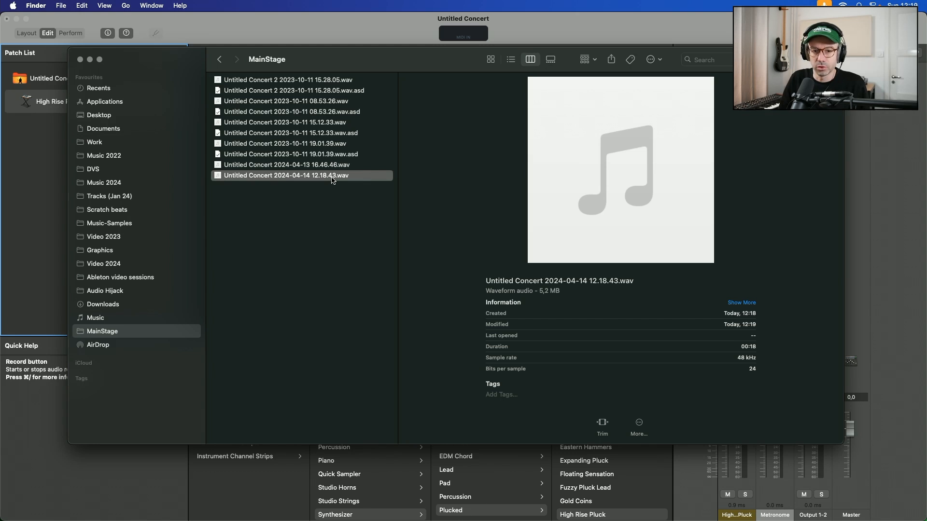
pyautogui.press('super+Tab')
pyautogui.moveTo(333, 181); pyautogui.dragTo(251, 57)
pyautogui.doubleClick(267, 57)
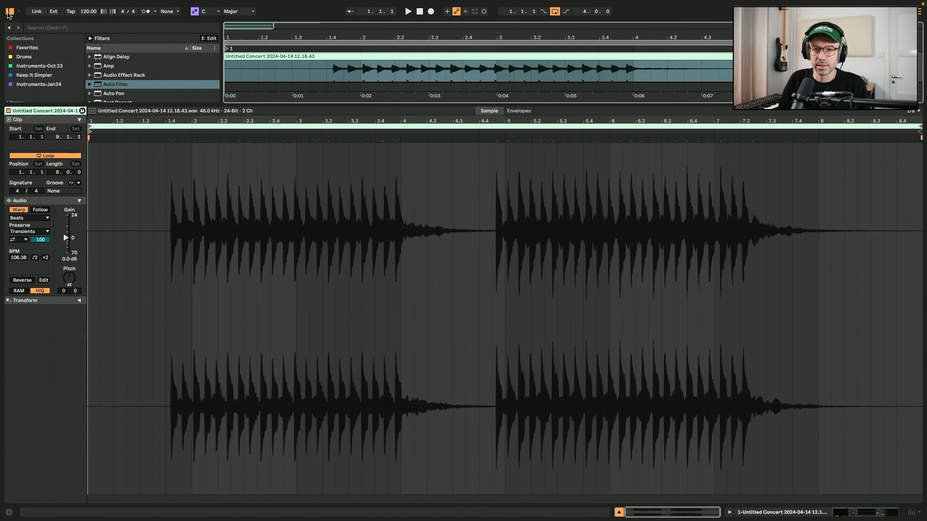
# Align the clip's 1.1.1 with the first transient, play it and set the project tempo to 110 BPM
pyautogui.click(9, 12)
pyautogui.press('space')
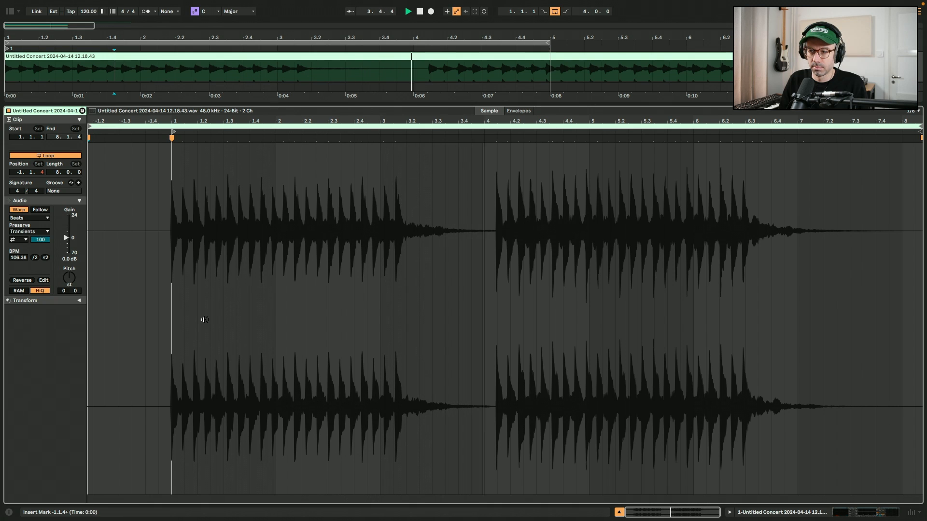
pyautogui.press('space')
pyautogui.click(88, 11)
pyautogui.write('110')
pyautogui.press('Return')
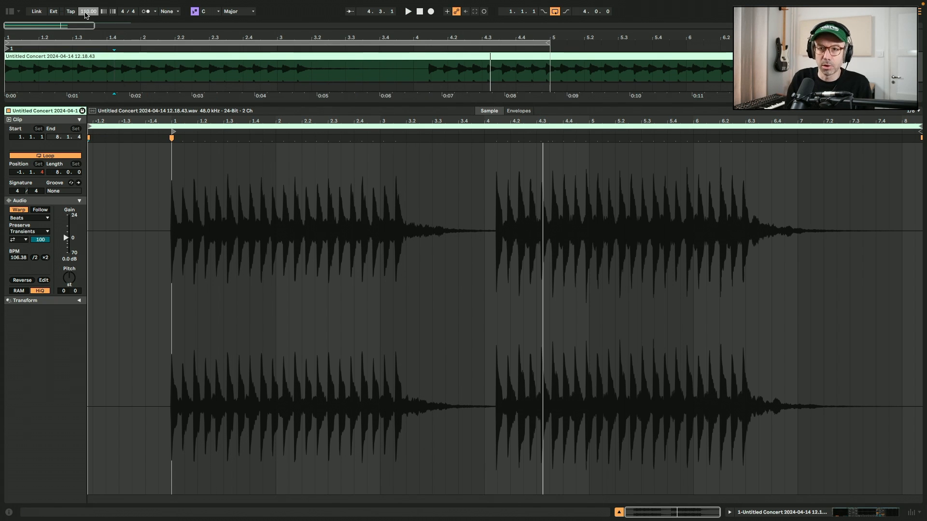
# Warp the first phrase to the grid with markers at bars 2 and 3, loop two bars from 1.1.1 and play it
pyautogui.scroll(3, 178, 131)
pyautogui.click(269, 208)
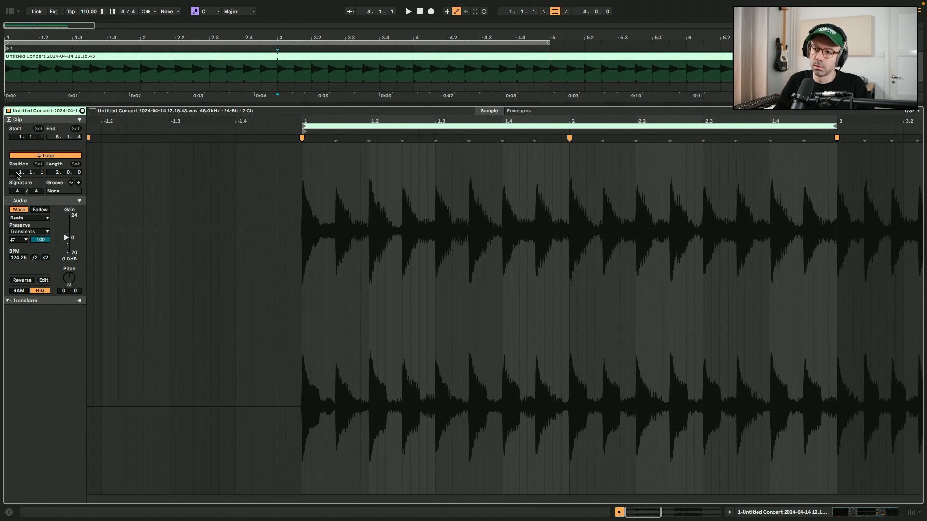
pyautogui.press('space')
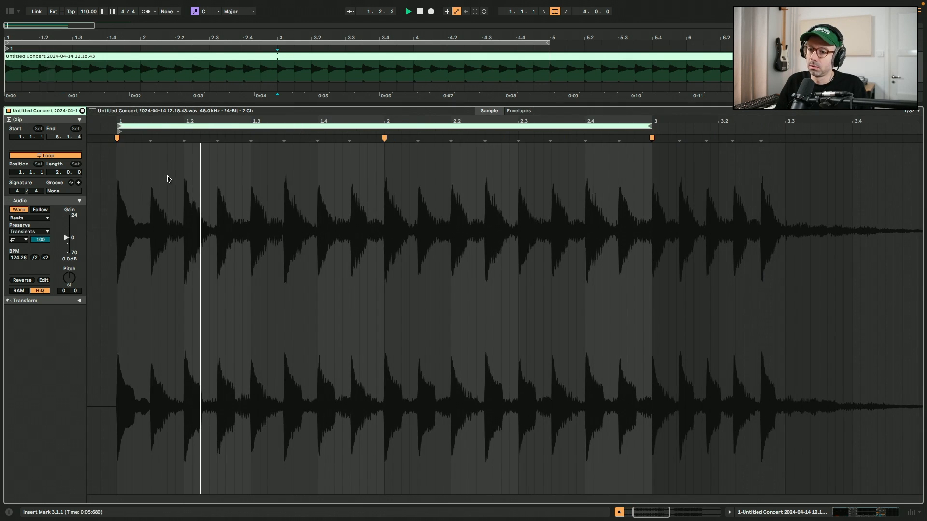
pyautogui.hotkey('shift', 'Tab')
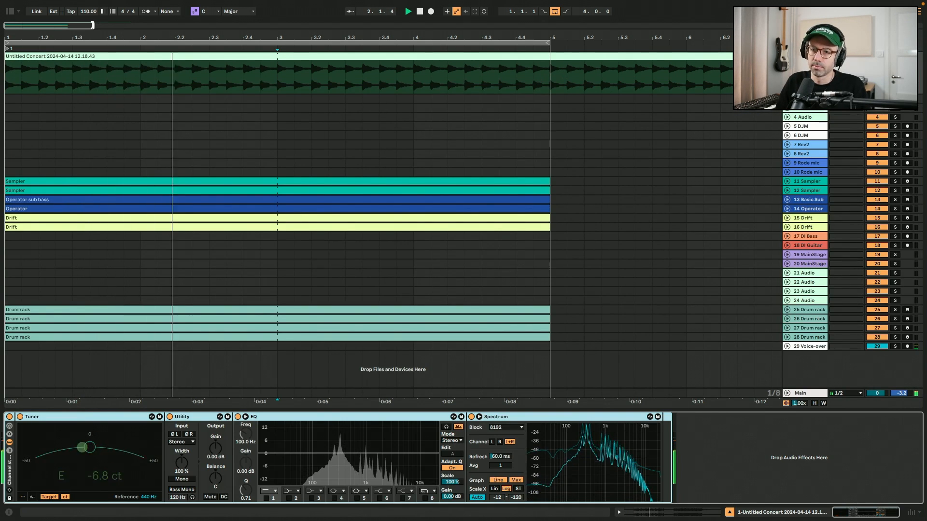
pyautogui.moveTo(94, 25); pyautogui.dragTo(120, 24)
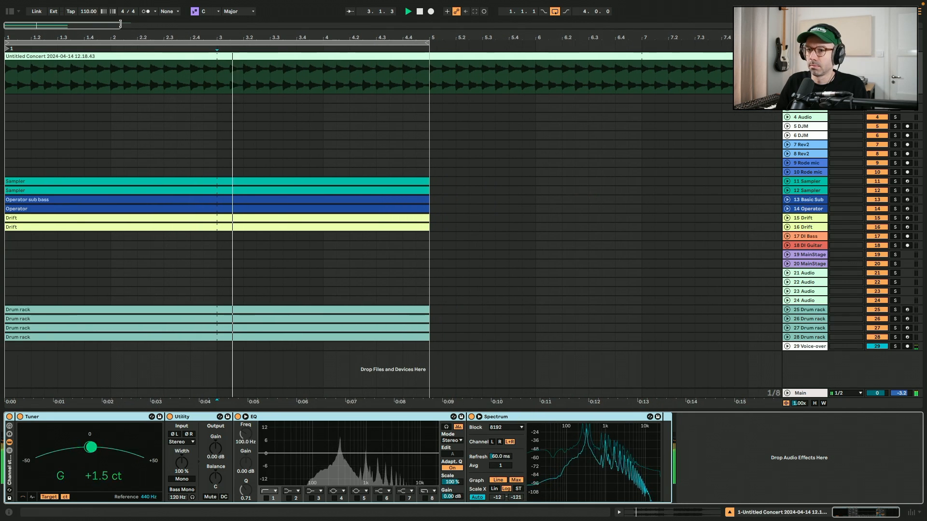
pyautogui.press('space')
# In the second clip starting at bar 3, warp the recording's second phrase to the grid as a two-bar loop and play it
pyautogui.doubleClick(227, 58)
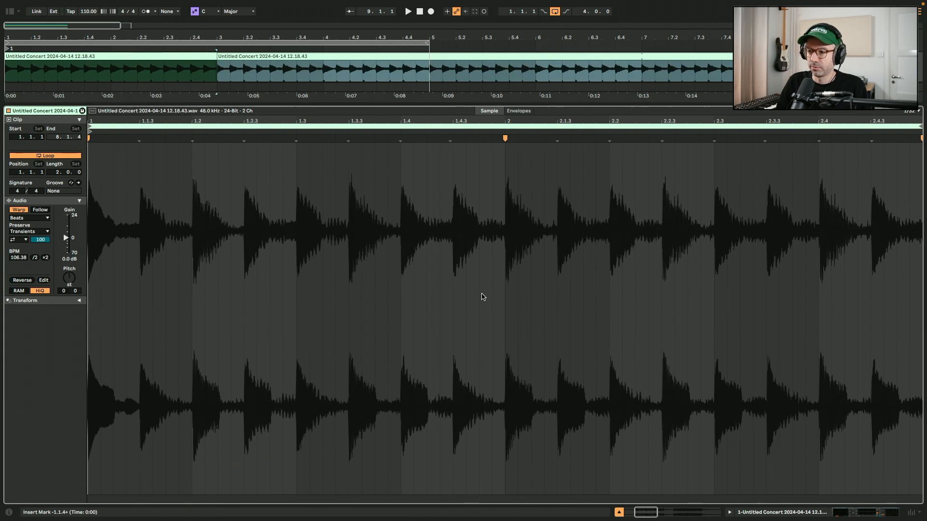
pyautogui.click(474, 292)
pyautogui.scroll(-5, 475, 292)
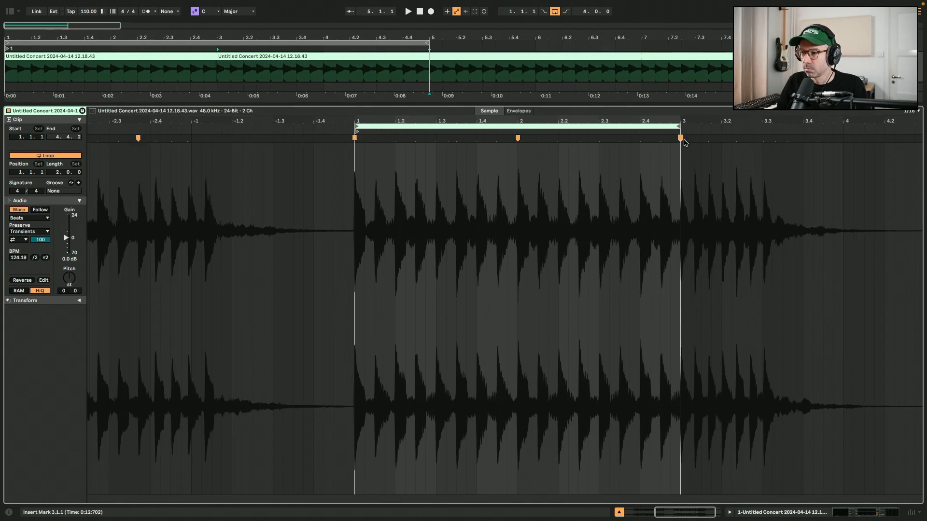
pyautogui.press('space')
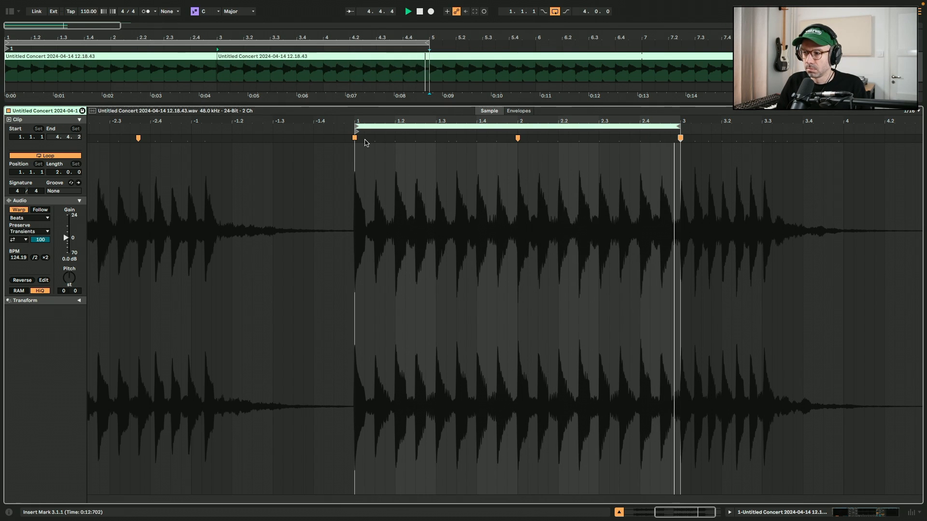
# Colour the second clip light purple and delete the audio that extends beyond bar 5
pyautogui.hotkey('shift', 'Tab')
pyautogui.rightClick(249, 59)
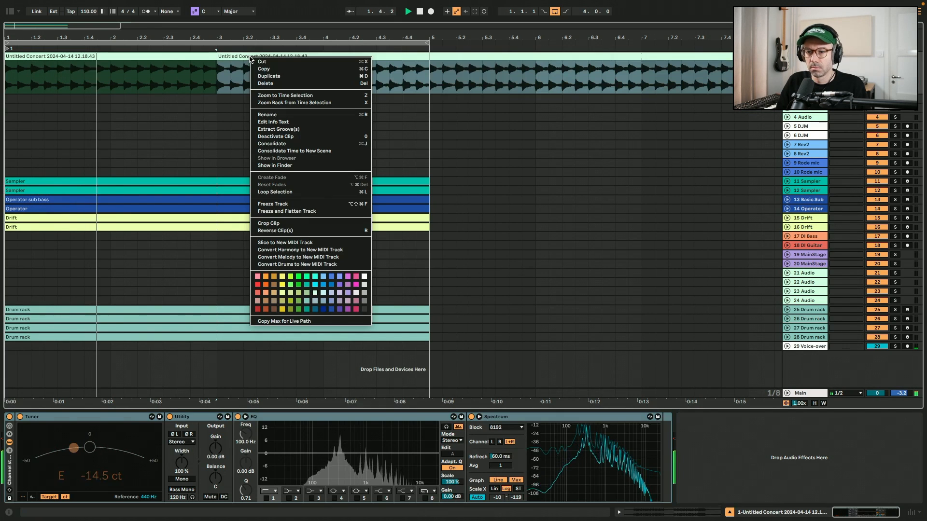
pyautogui.click(348, 292)
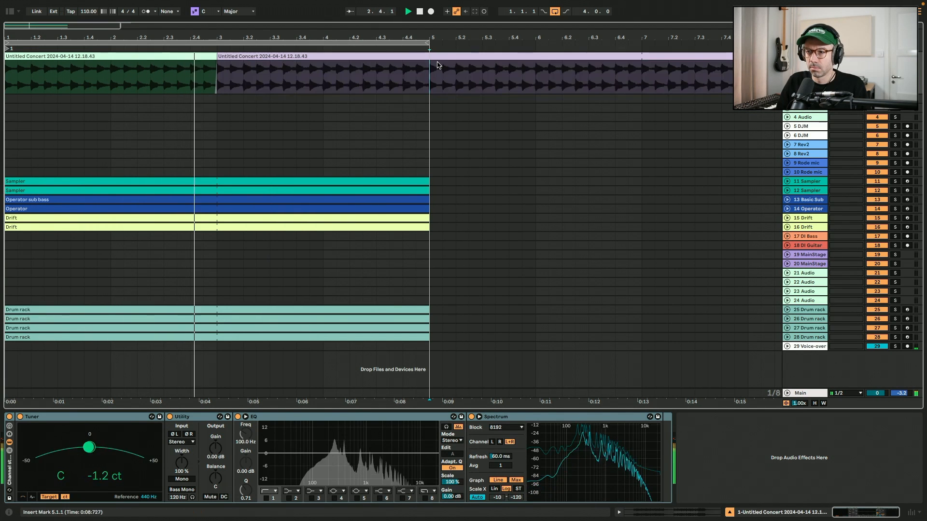
pyautogui.click(448, 57)
pyautogui.press('Delete')
# Fit the four-bar arrangement to the width, show the automation and play back the two clips
pyautogui.click(175, 57)
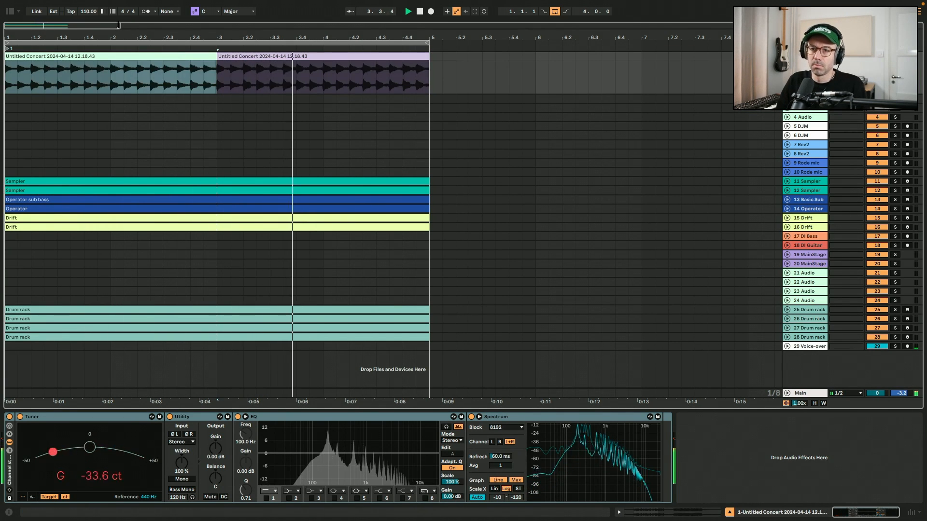
pyautogui.press('space')
pyautogui.press('w')
pyautogui.press('a')
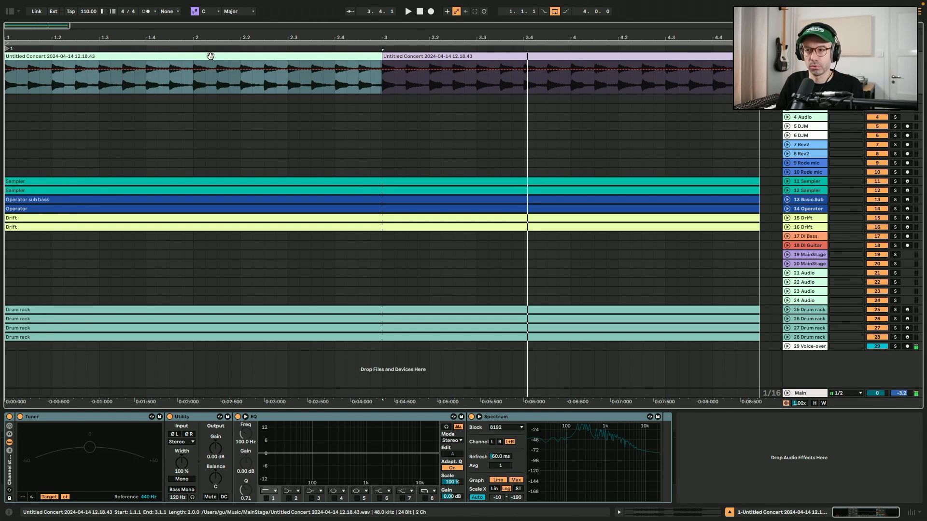
pyautogui.press('space')
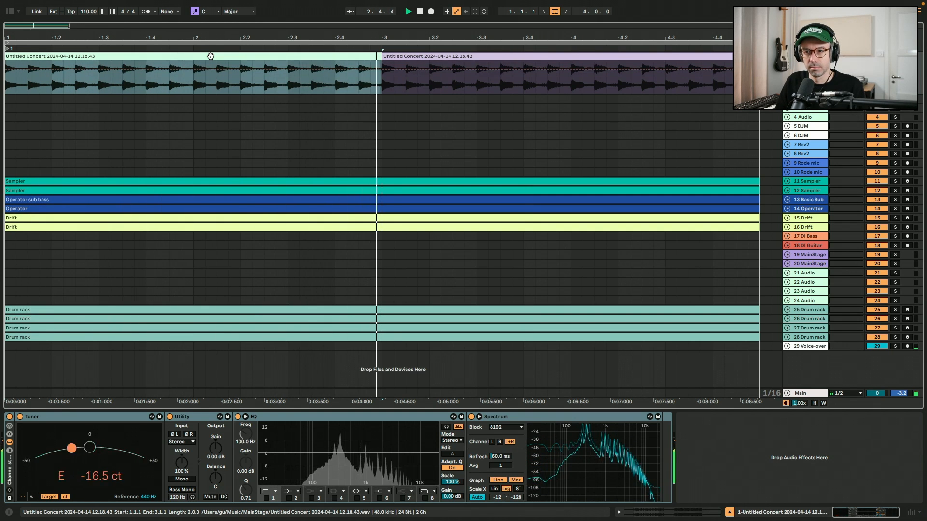
pyautogui.press('space')
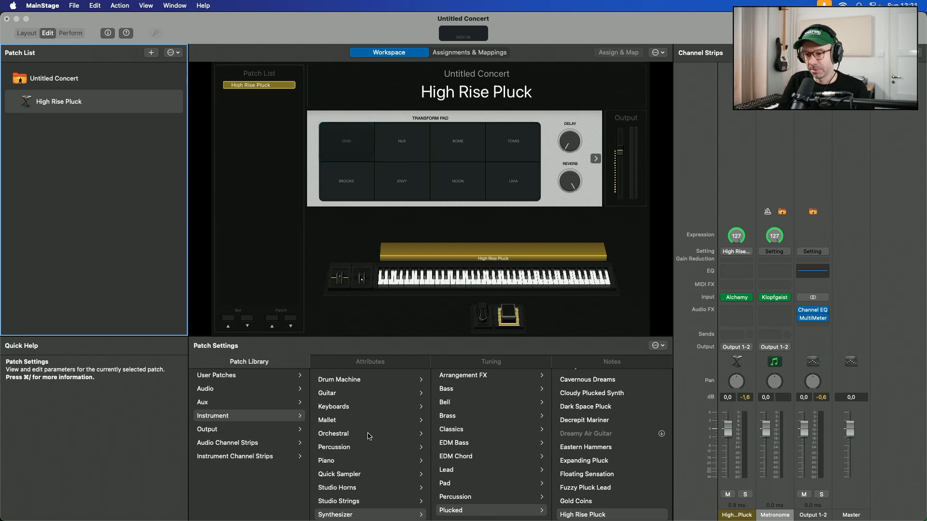
# Audition the Cinema Strings and Deep Organ patches from the Orchestral category and the Studio Violas patch from Studio Strings
pyautogui.click(369, 437)
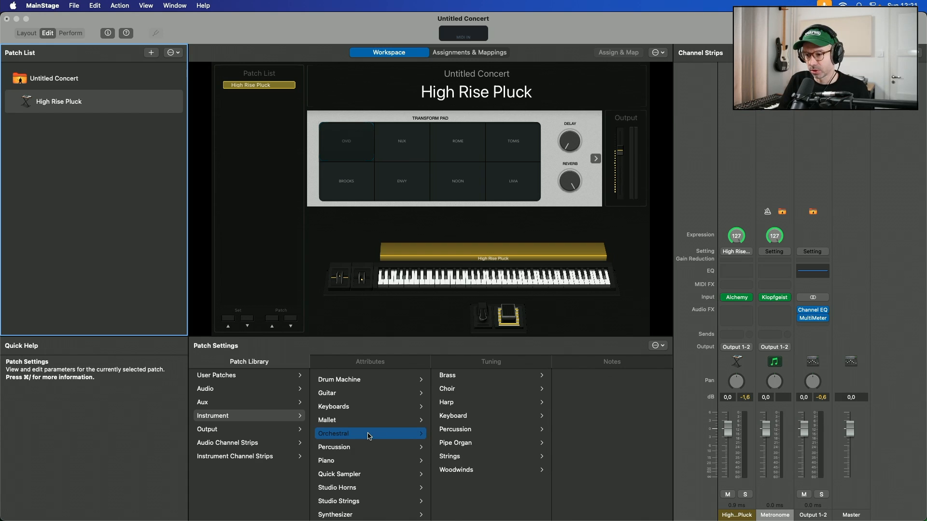
pyautogui.click(464, 458)
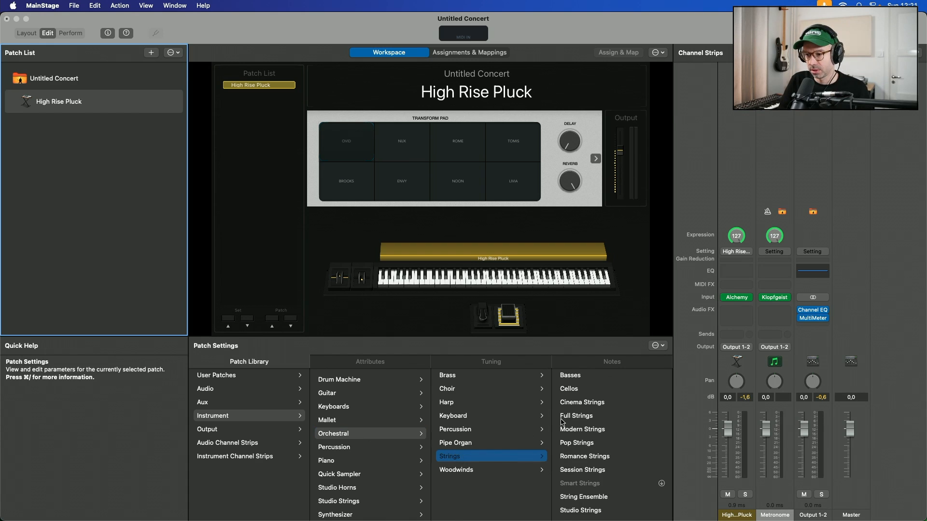
pyautogui.click(585, 404)
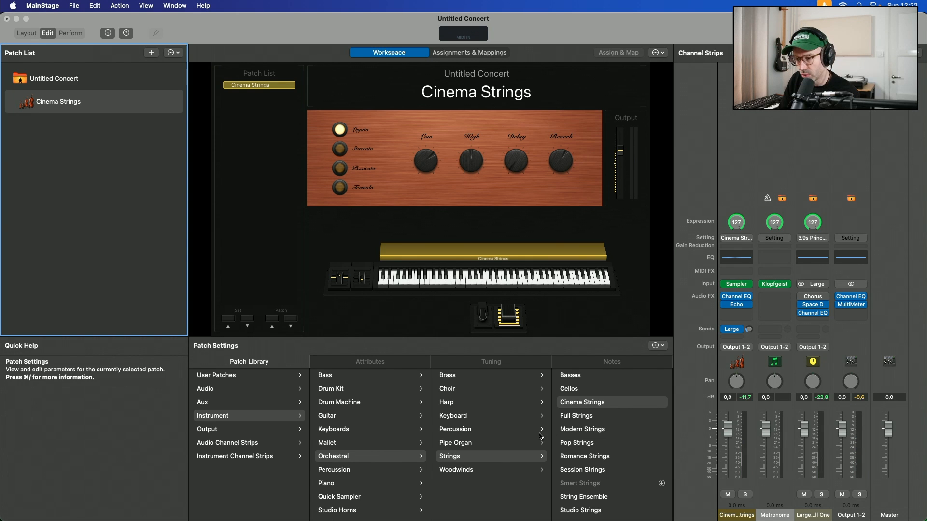
pyautogui.click(505, 442)
pyautogui.click(601, 416)
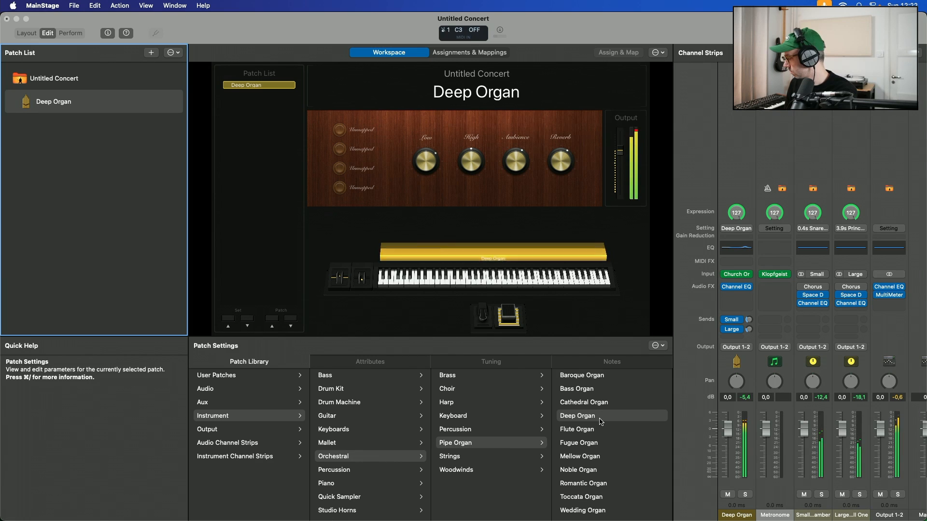
pyautogui.press('super+z')
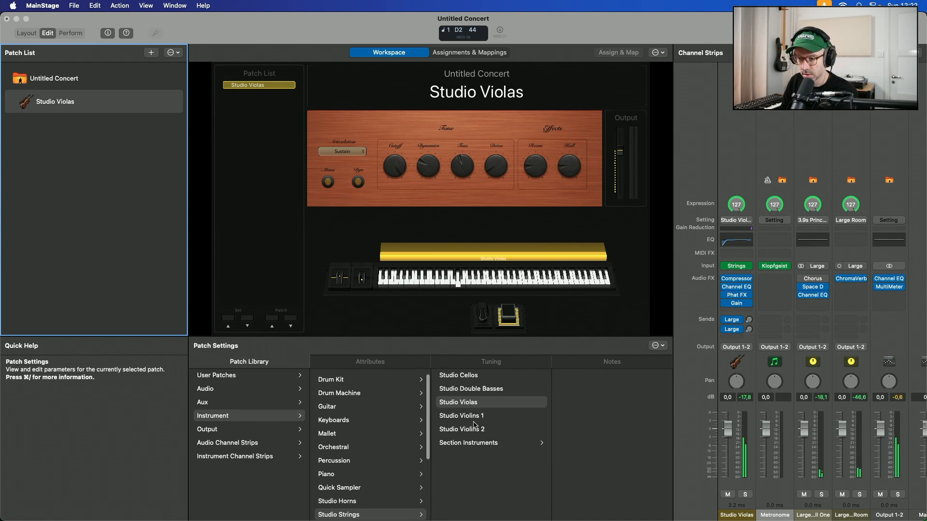
# Audition the Behold and Dreamscape patches from the Cinematic Textures category
pyautogui.scroll(-5, 367, 473)
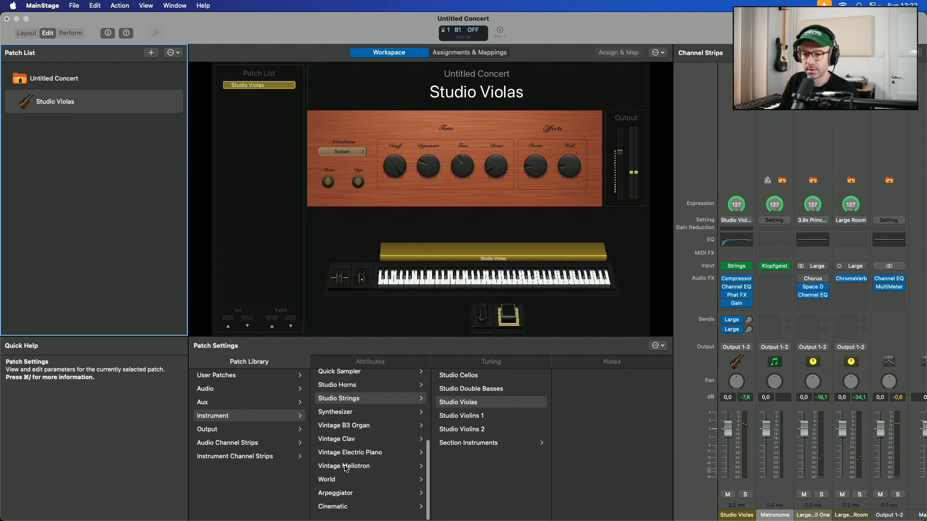
pyautogui.click(358, 515)
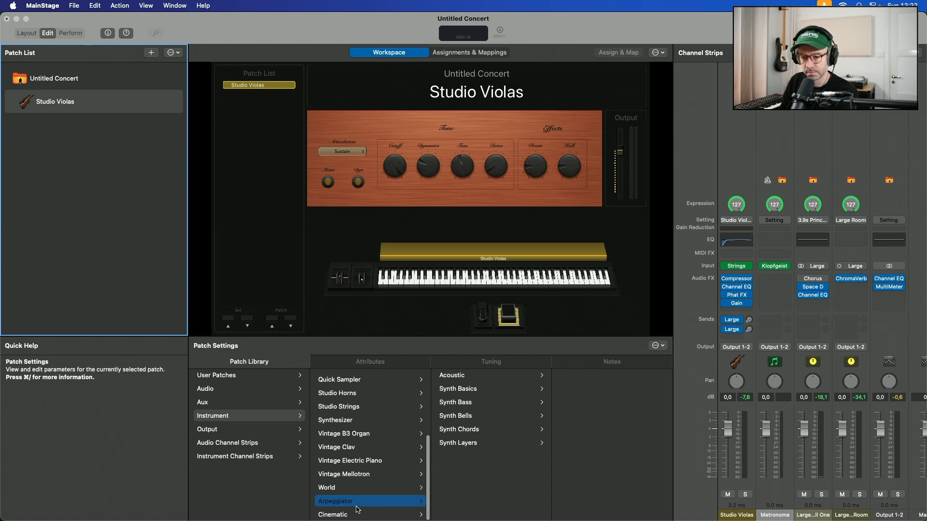
pyautogui.click(459, 389)
pyautogui.click(588, 388)
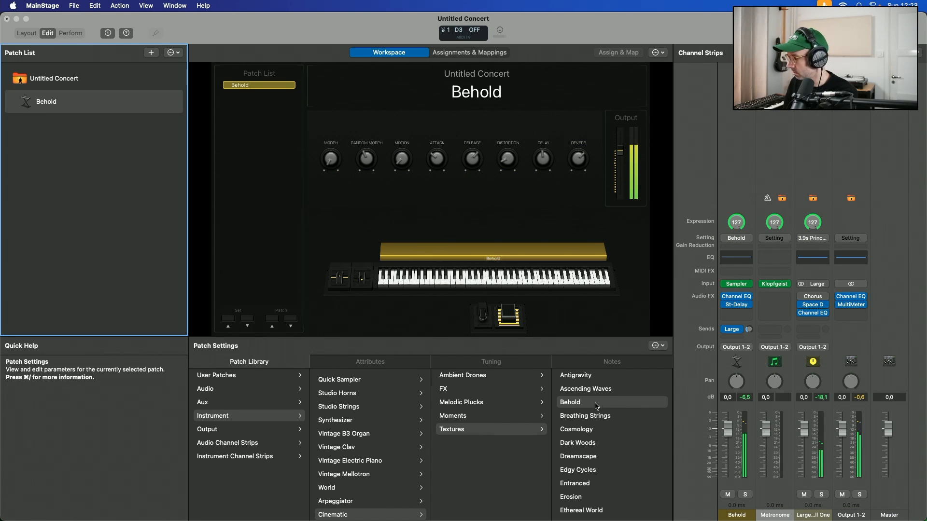
pyautogui.click(615, 457)
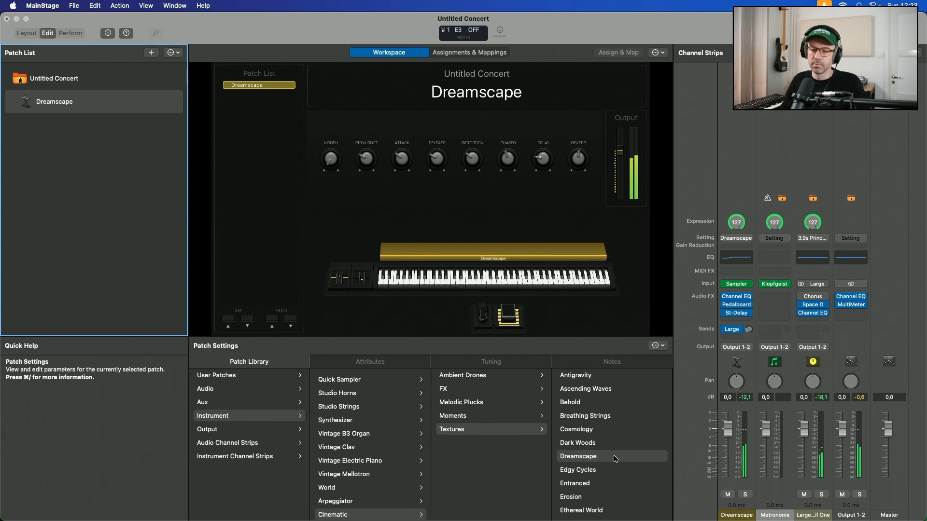
# Check the existing loops in Ableton Live, and return to MainStage to load the Edgy Cycles texture patch
pyautogui.press('super+Tab')
pyautogui.click(190, 87)
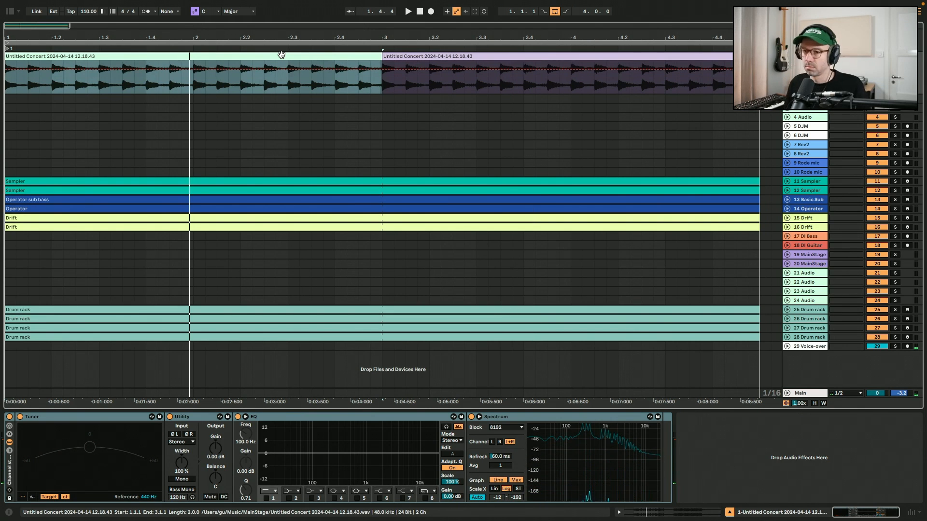
pyautogui.press('super+Tab')
pyautogui.click(592, 471)
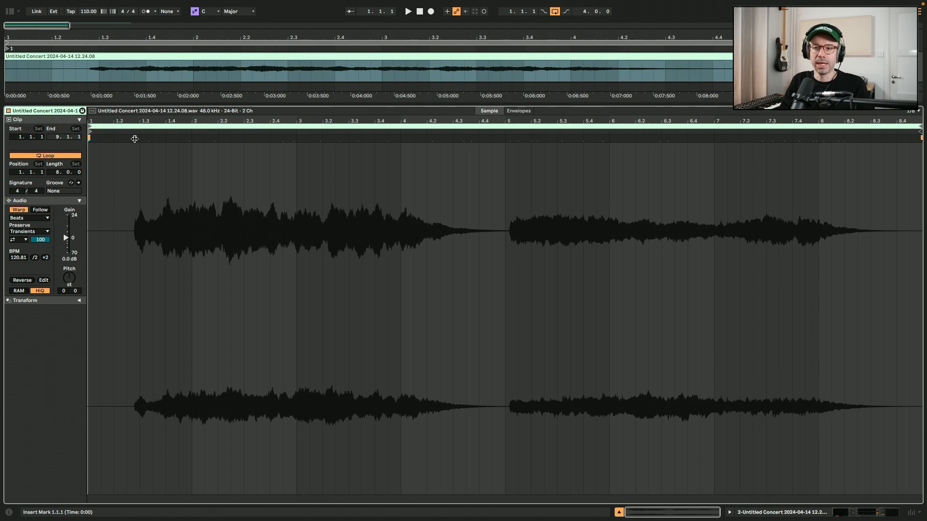
# Set 1.1.1 at the first phrase's start in the new 12.24.08 recording, and move its second clip to start at bar 3
pyautogui.rightClick(187, 131)
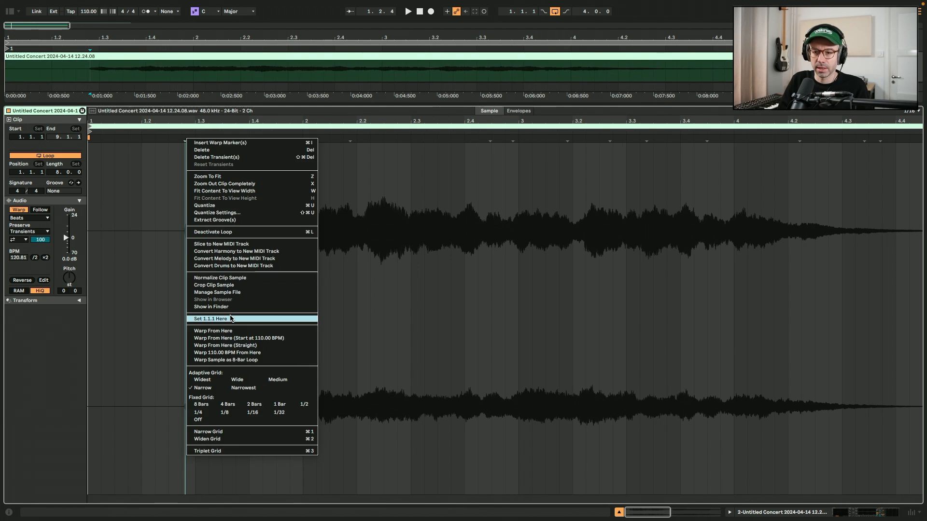
pyautogui.click(229, 318)
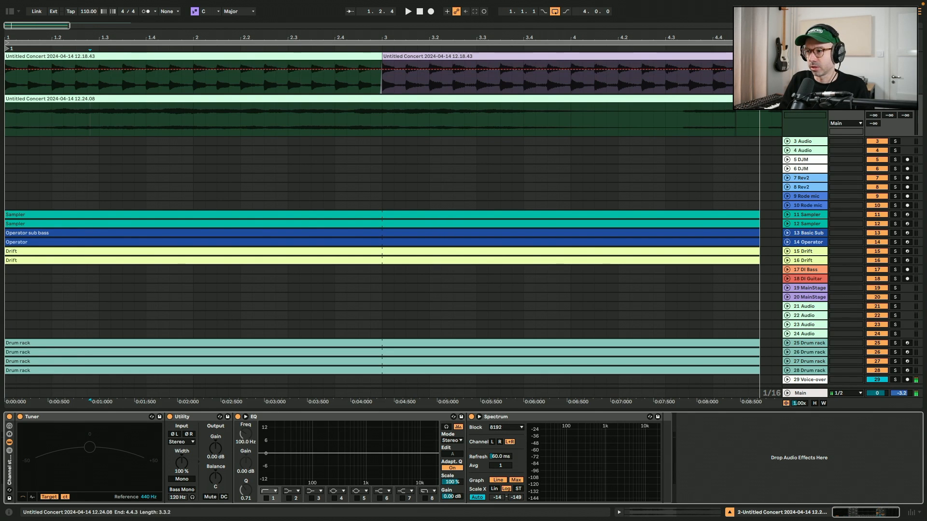
pyautogui.moveTo(780, 120); pyautogui.dragTo(382, 121)
# Colour the new recording's second clip blue and rename the two clips C and G
pyautogui.rightClick(394, 101)
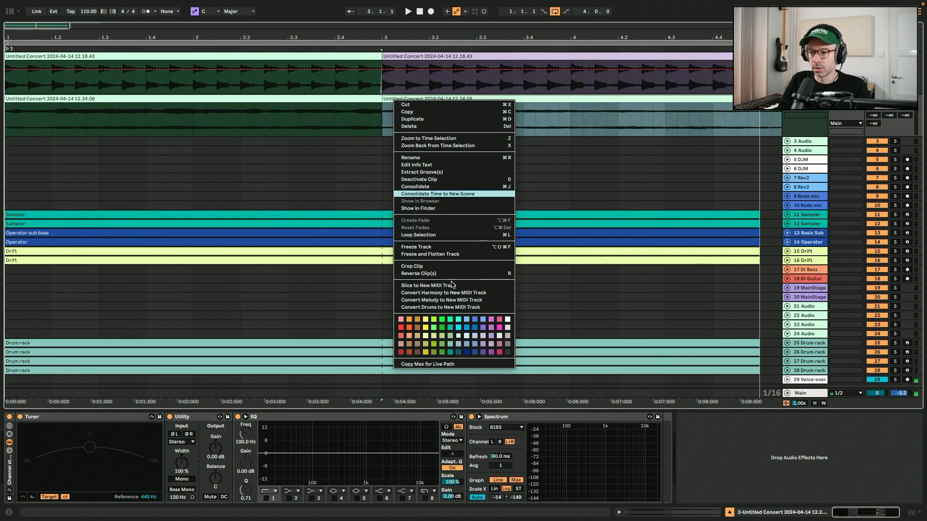
pyautogui.click(482, 327)
pyautogui.click(368, 100)
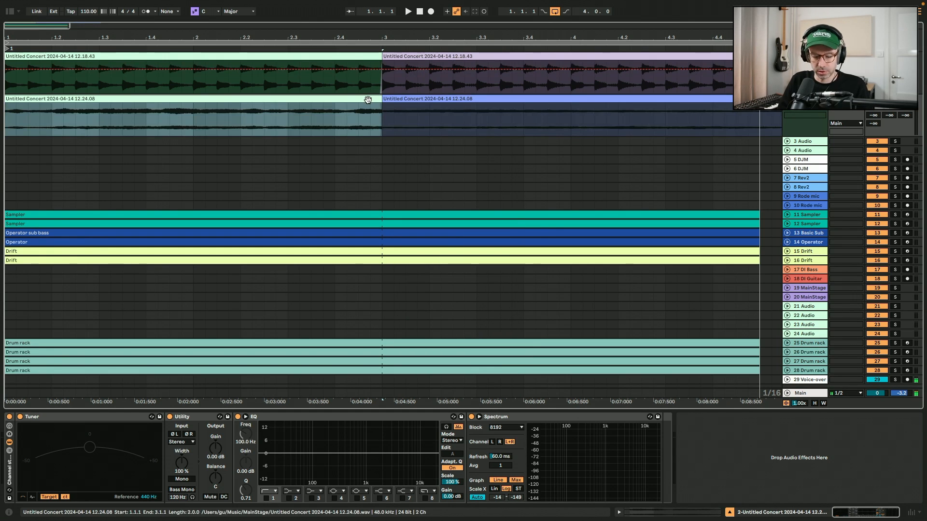
pyautogui.click(407, 98)
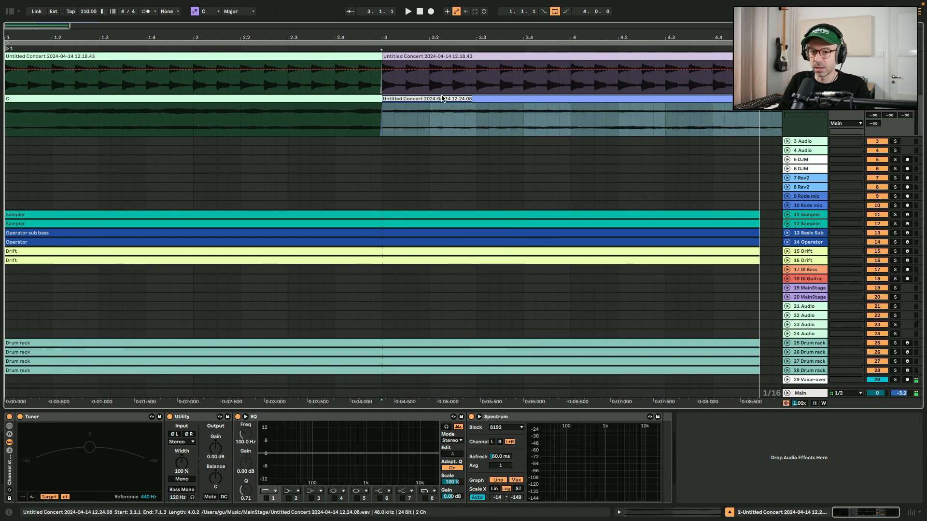
# Play the C and G clips, adjust their track volume and enable the EQ's first band as a 100 Hz low cut
pyautogui.click(289, 107)
pyautogui.press('space')
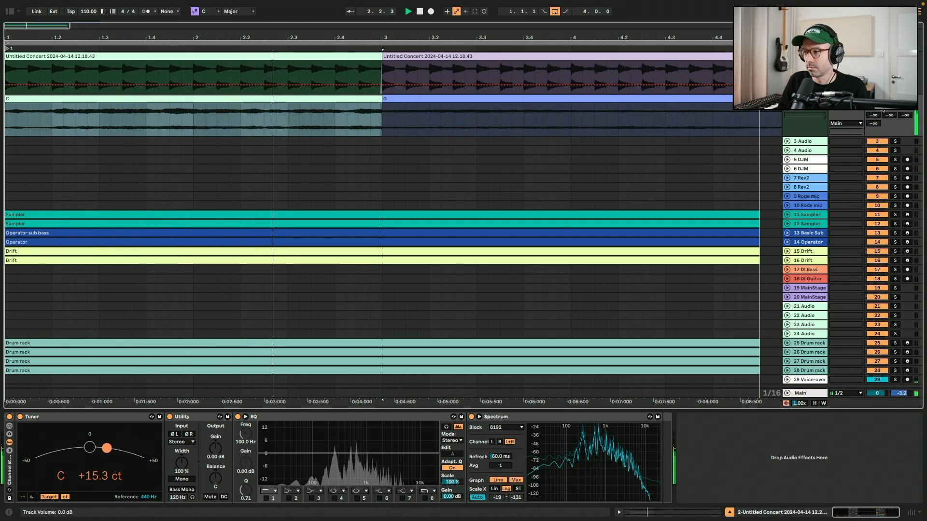
pyautogui.moveTo(883, 111); pyautogui.dragTo(883, 112)
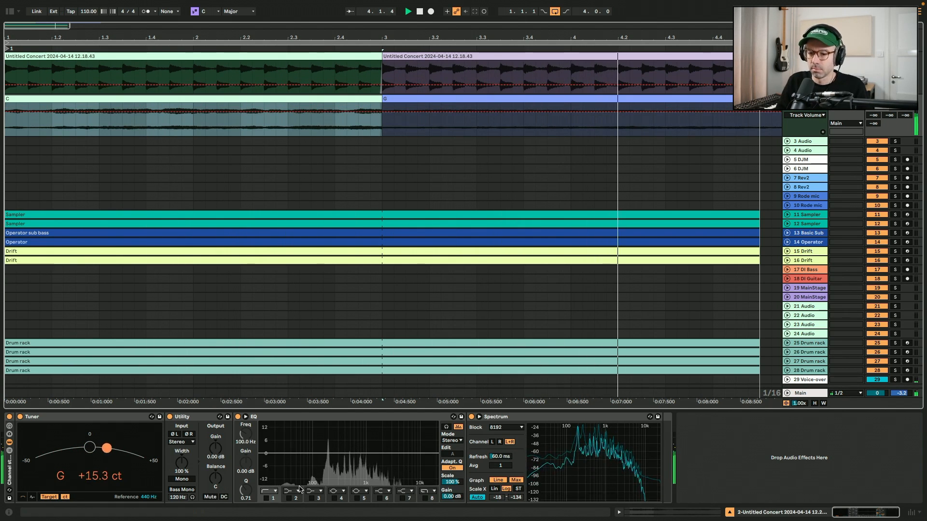
pyautogui.click(266, 498)
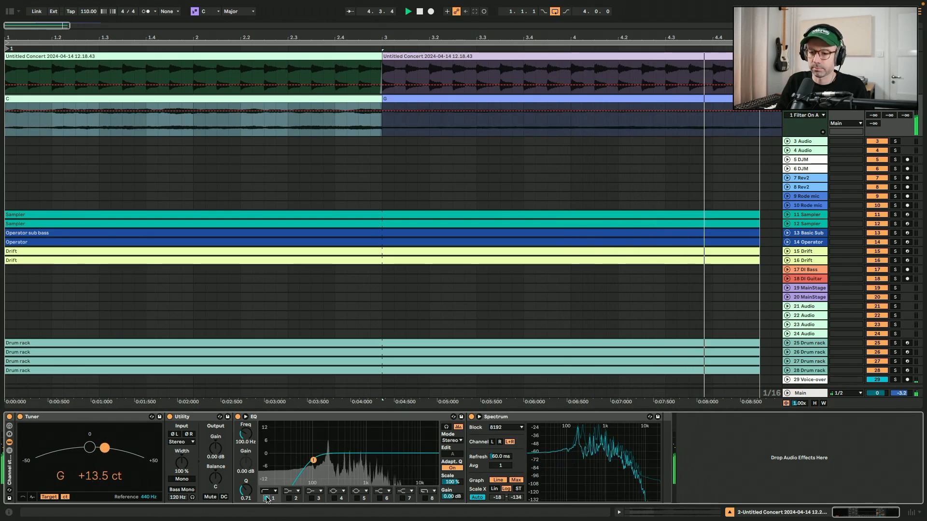
# Stop playback and add an Auto Pan audio effect to the track with the C and G clips
pyautogui.click(10, 12)
pyautogui.press('space')
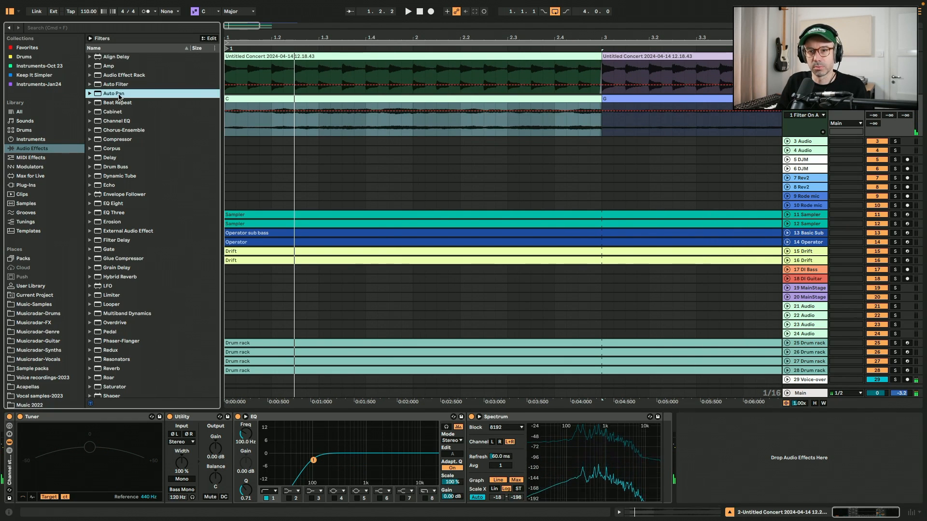
pyautogui.press('Return')
pyautogui.click(10, 13)
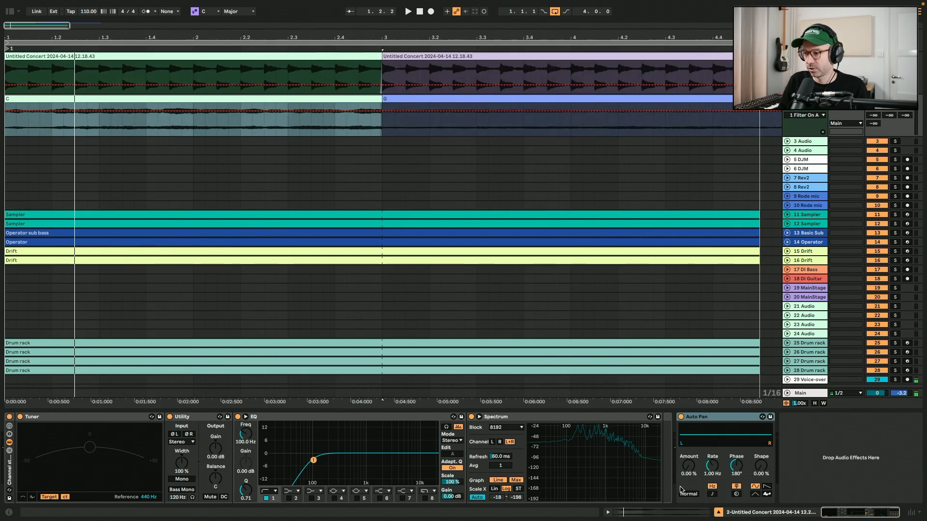
# Set Auto Pan to 40.5 % amount and 0.48 Hz rate, place it before Spectrum, and adjust the track volume during playback
pyautogui.moveTo(686, 466); pyautogui.dragTo(686, 452)
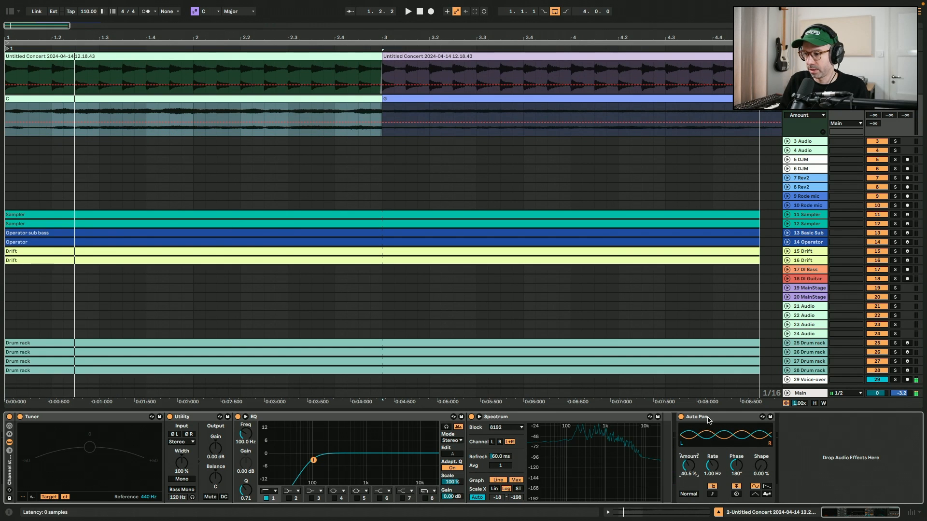
pyautogui.moveTo(708, 419); pyautogui.dragTo(470, 419)
pyautogui.press('space')
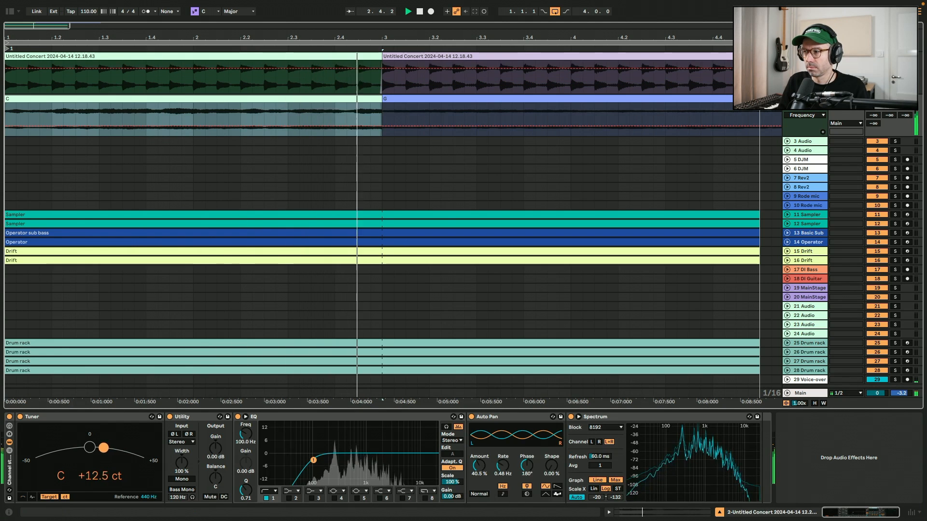
pyautogui.moveTo(878, 106); pyautogui.dragTo(877, 112)
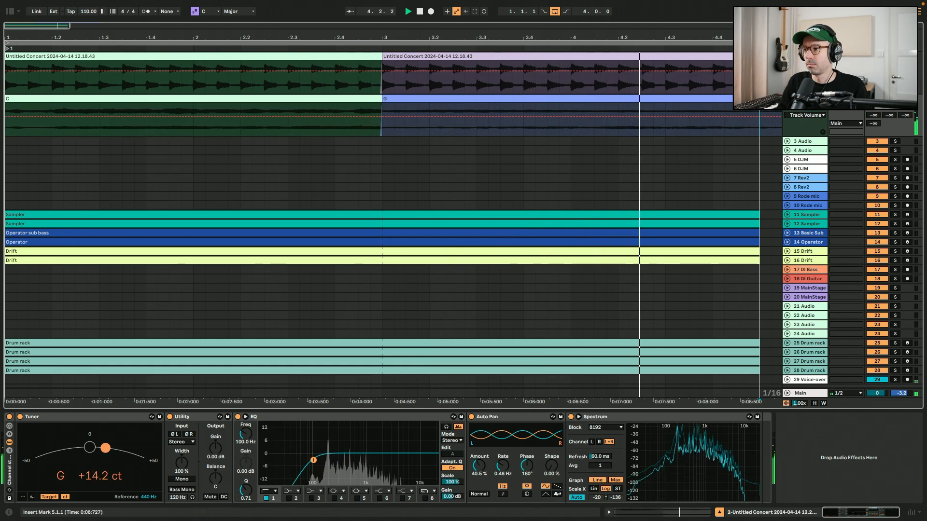
# Remove the G clip's audio beyond bar 5, and select the light purple clip above it to show its clip view
pyautogui.moveTo(761, 124); pyautogui.dragTo(780, 124)
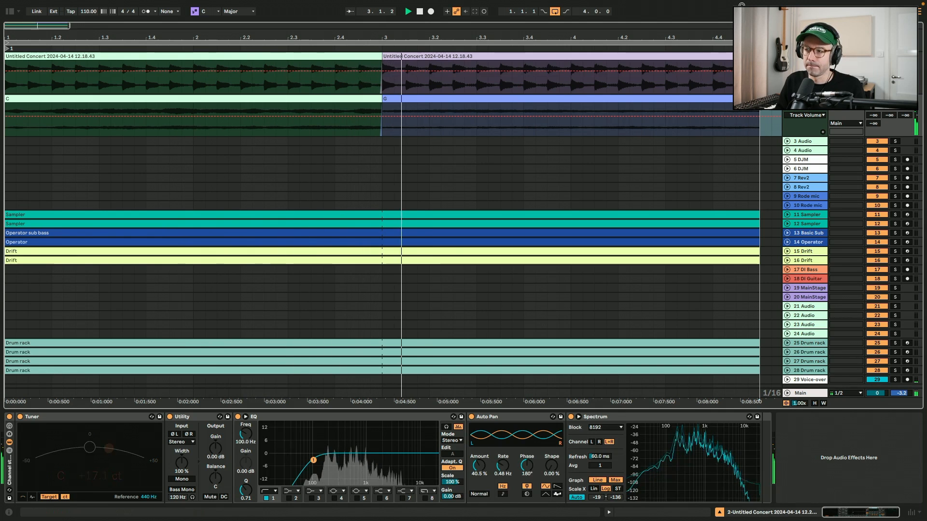
pyautogui.moveTo(713, 77); pyautogui.dragTo(733, 77)
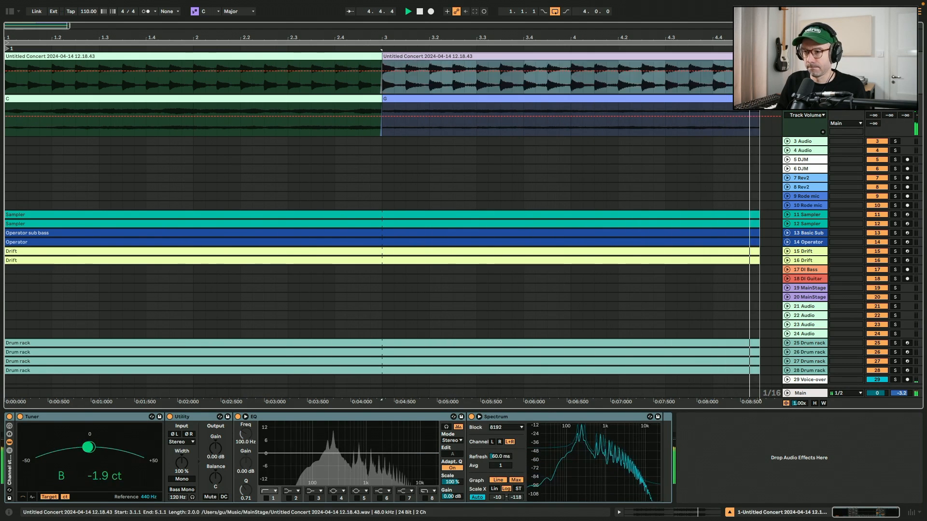
pyautogui.hotkey('shift', 'Tab')
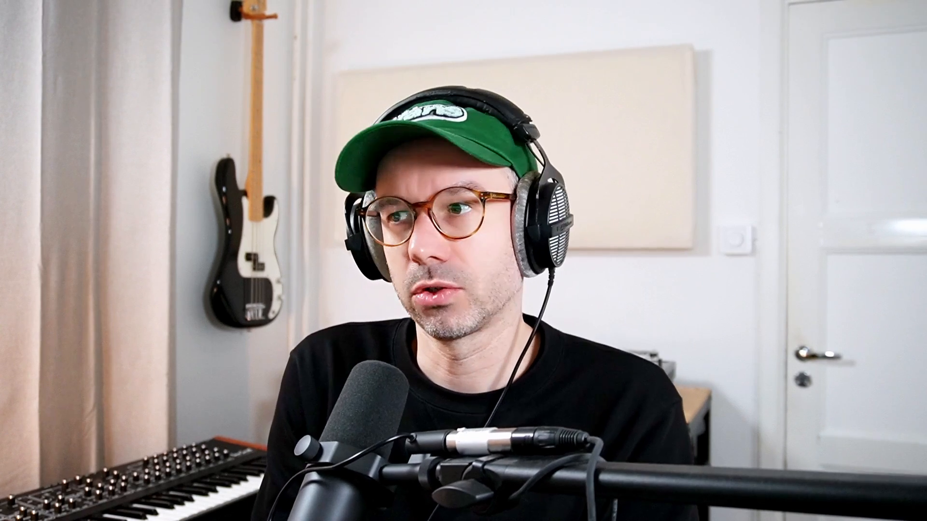